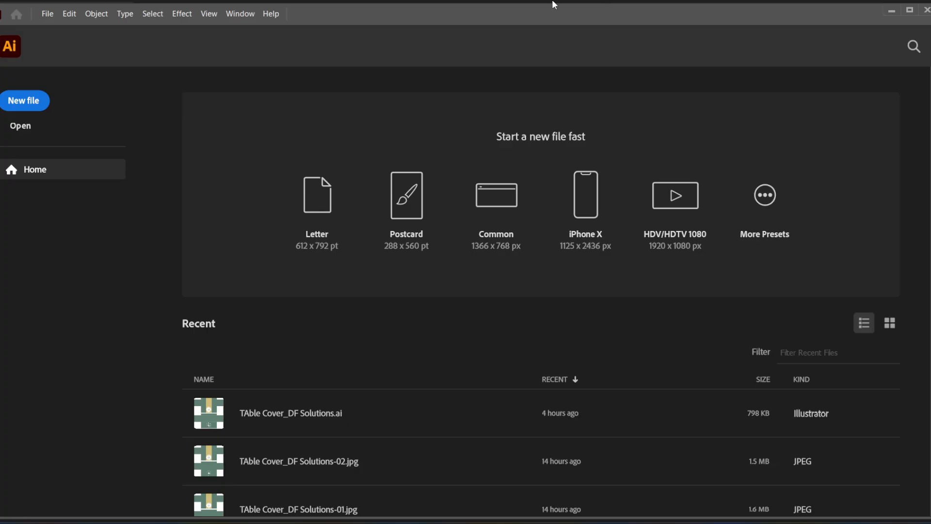
Create a new landscape document of 3.5 x 2 inches with CMYK colour mode and 300 ppi raster effects.
left_click(47, 13)
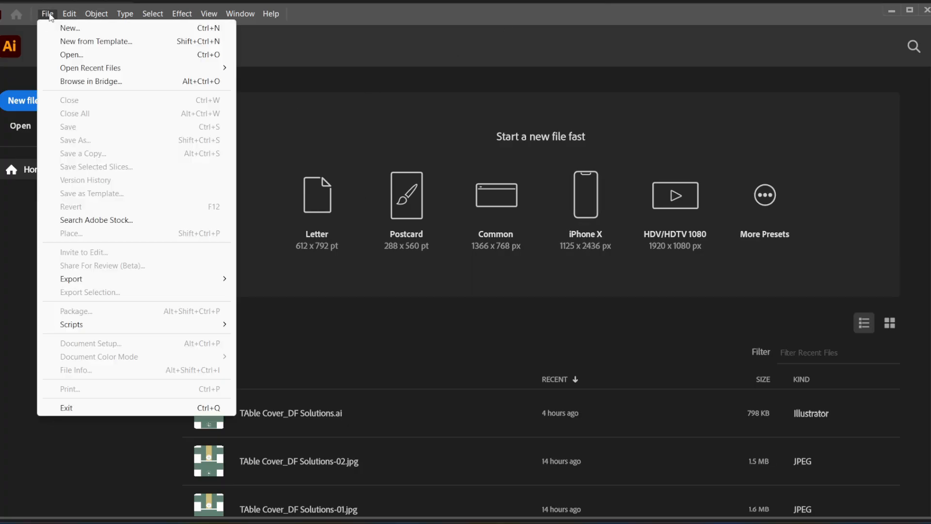
left_click(69, 29)
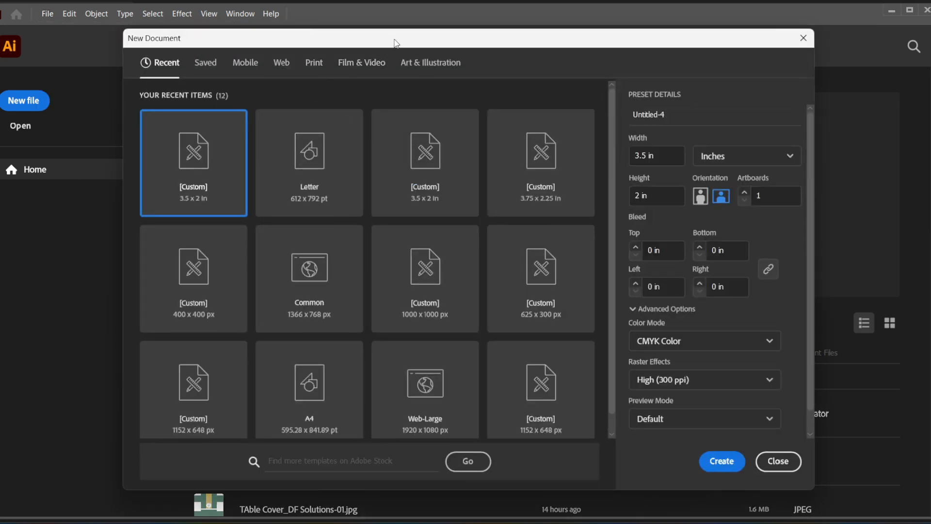
left_click_drag(396, 43, 379, 33)
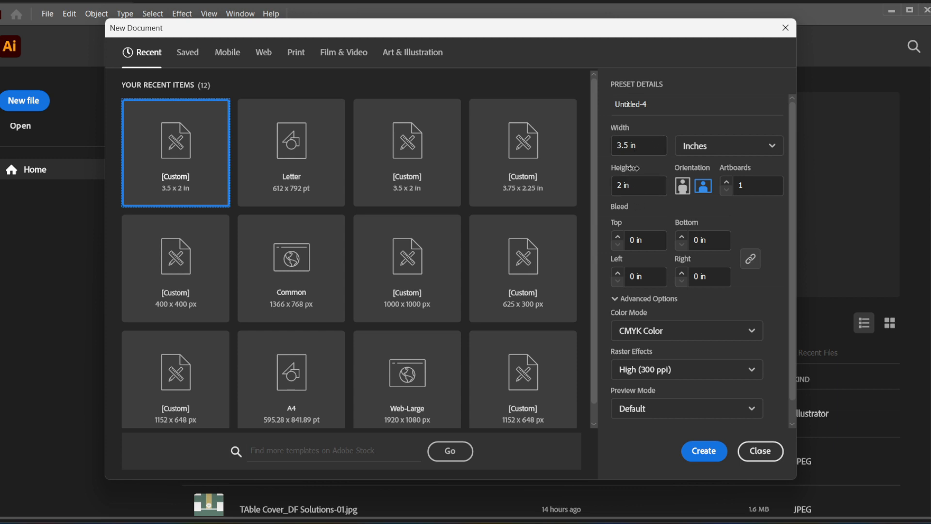
left_click(722, 147)
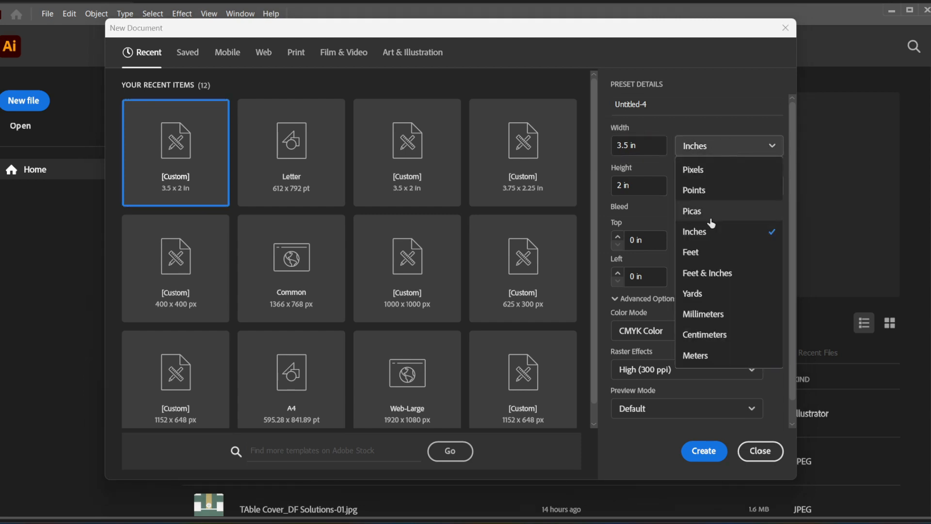
left_click(712, 231)
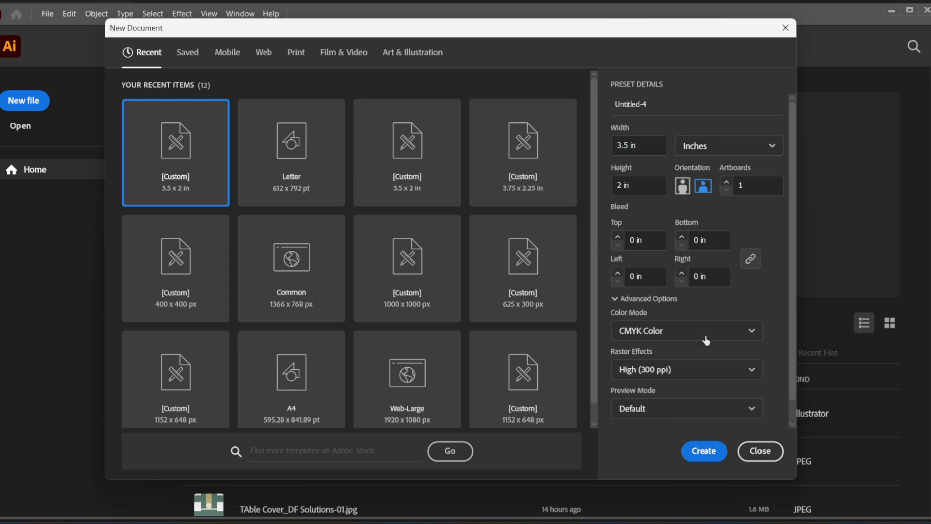
scroll(703, 334, "down", 1)
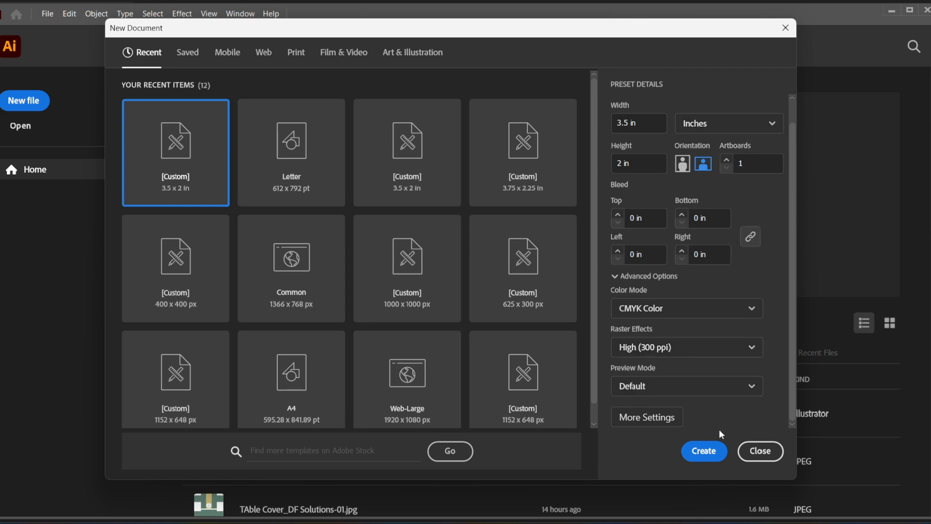
left_click(704, 452)
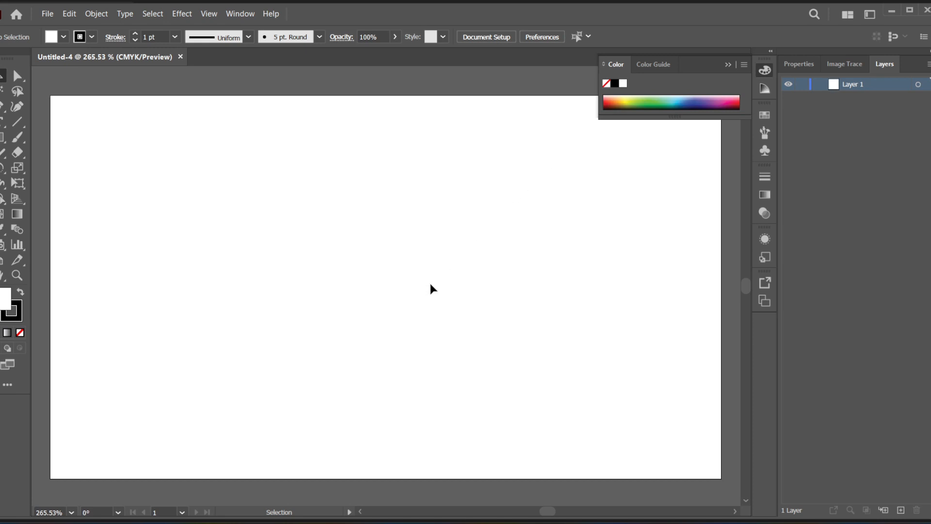
scroll(456, 262, "down", 2)
scroll(330, 194, "up", 1)
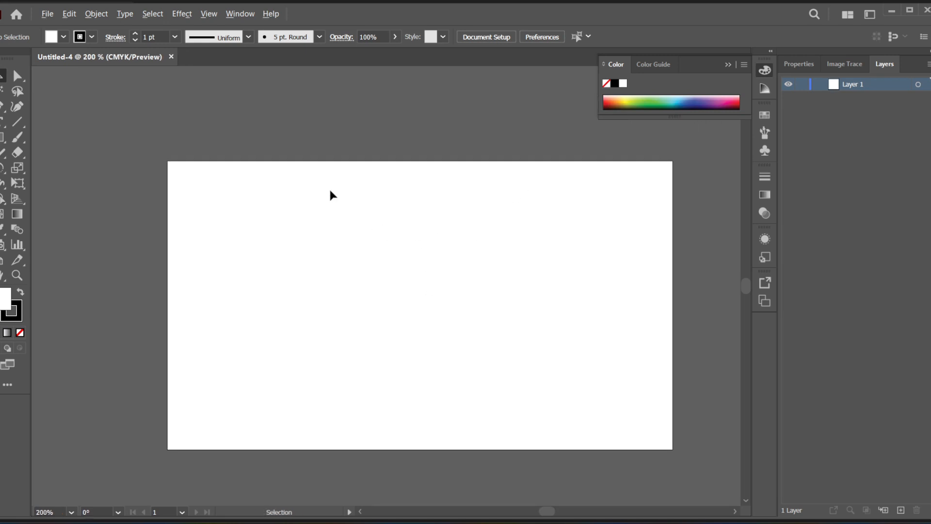
scroll(436, 202, "up", 1)
scroll(432, 204, "down", 1)
scroll(421, 264, "down", 1)
scroll(422, 264, "up", 1)
scroll(423, 264, "down", 2)
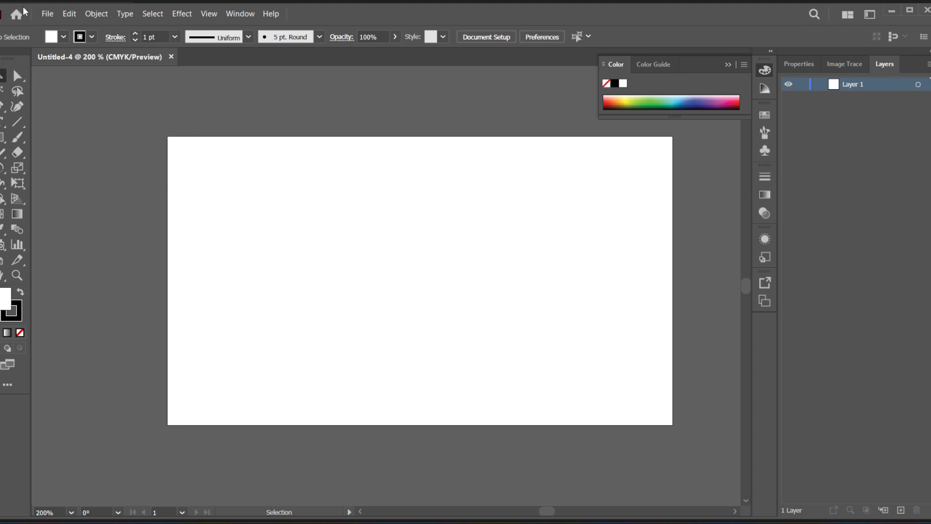
Set the document's bleed to 0.125 in on all four sides in the document setup.
left_click(48, 14)
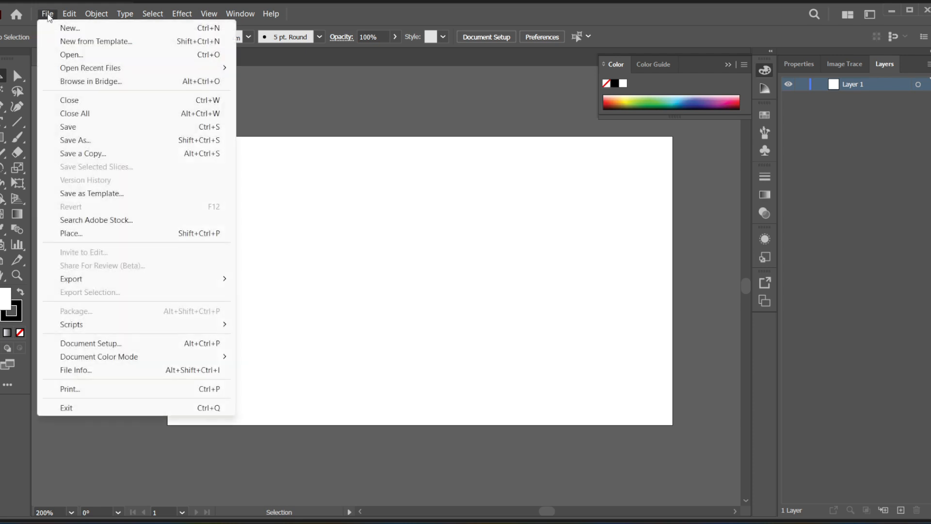
left_click(143, 344)
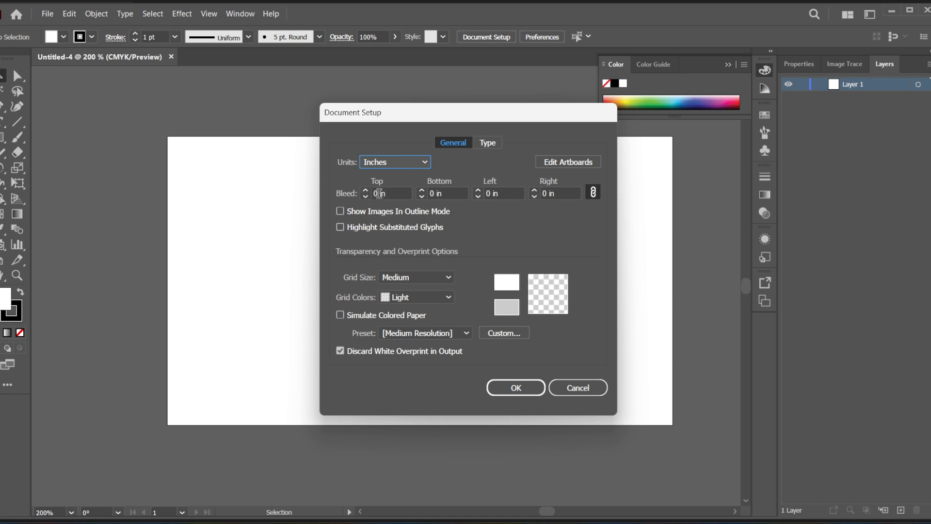
left_click(392, 193)
left_click(365, 197)
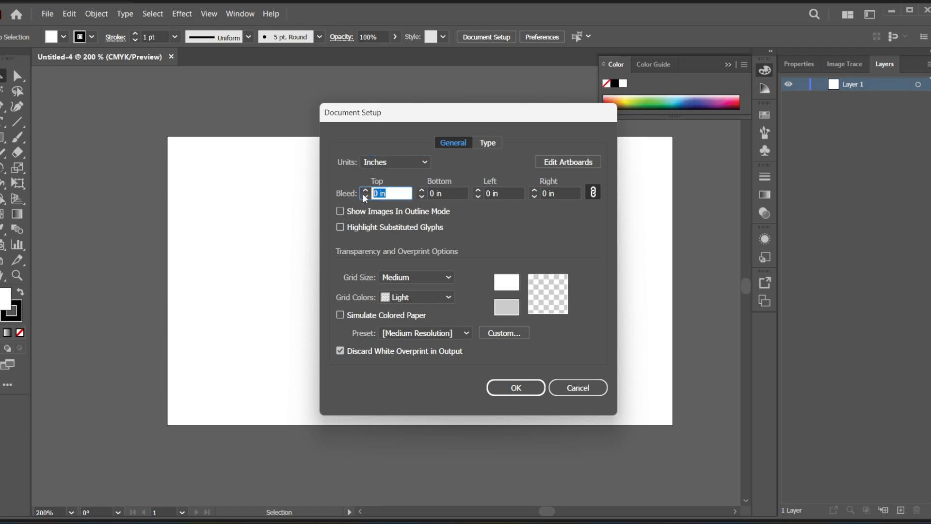
type("0.125")
key("Tab")
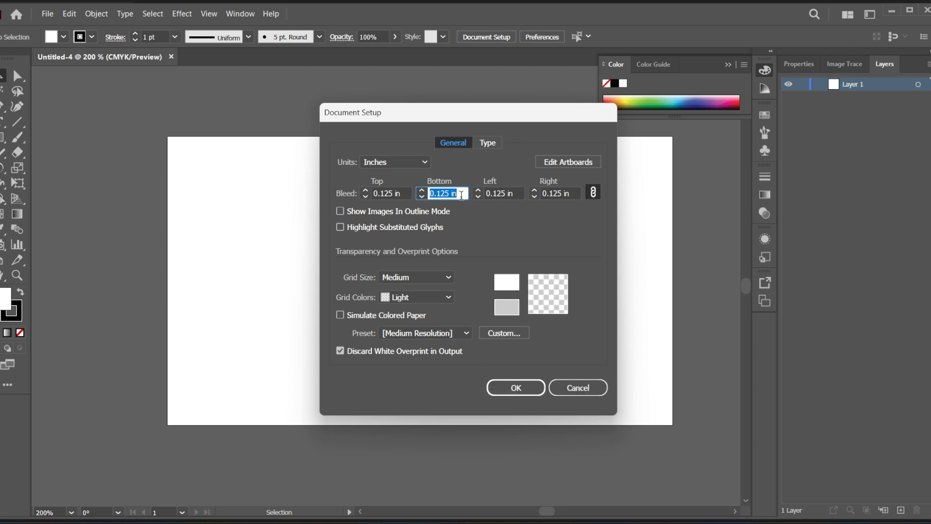
left_click(594, 193)
key("Tab")
key("Tab")
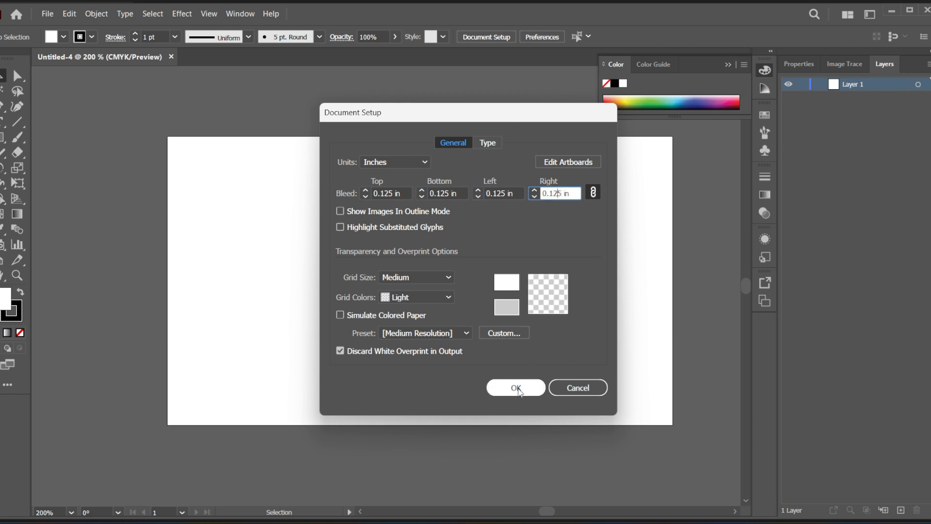
left_click(517, 389)
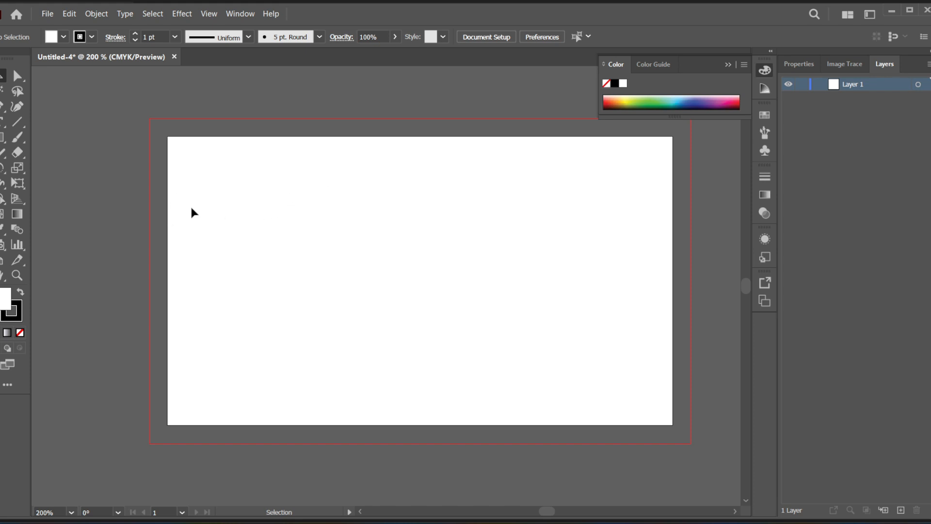
Draw a rectangle about 2.75 in wide and 1.47 in high inside the artboard.
key("m")
mouse_move(205, 178)
left_mouse_down()
mouse_move(543, 269)
mouse_move(605, 360)
mouse_move(603, 388)
left_mouse_up()
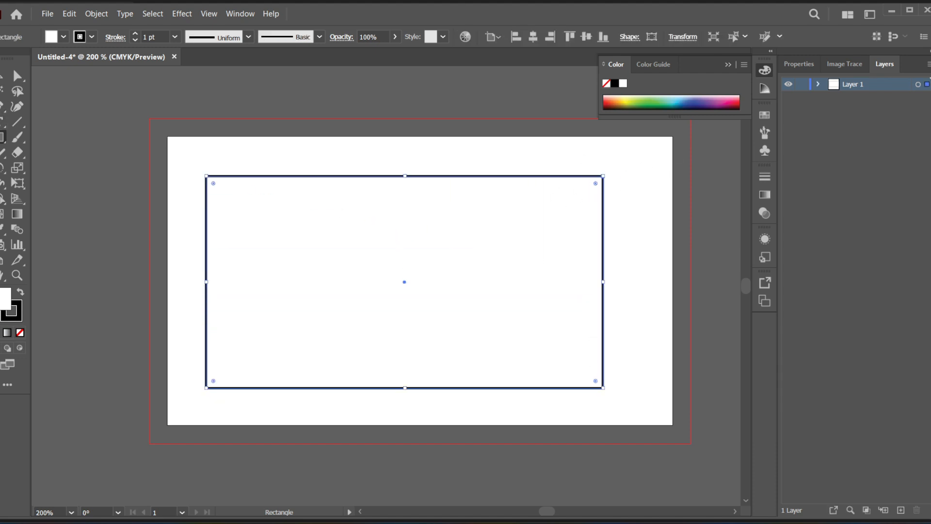
key("v")
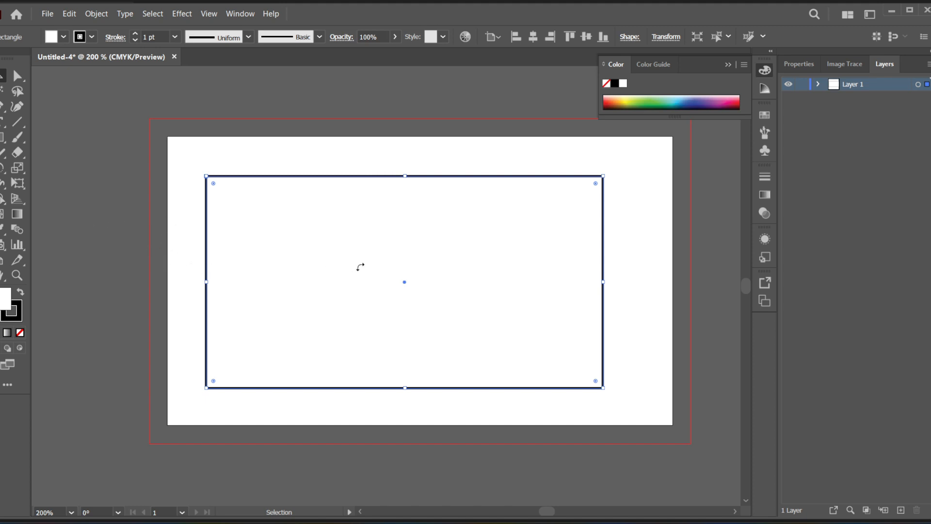
left_click(395, 108)
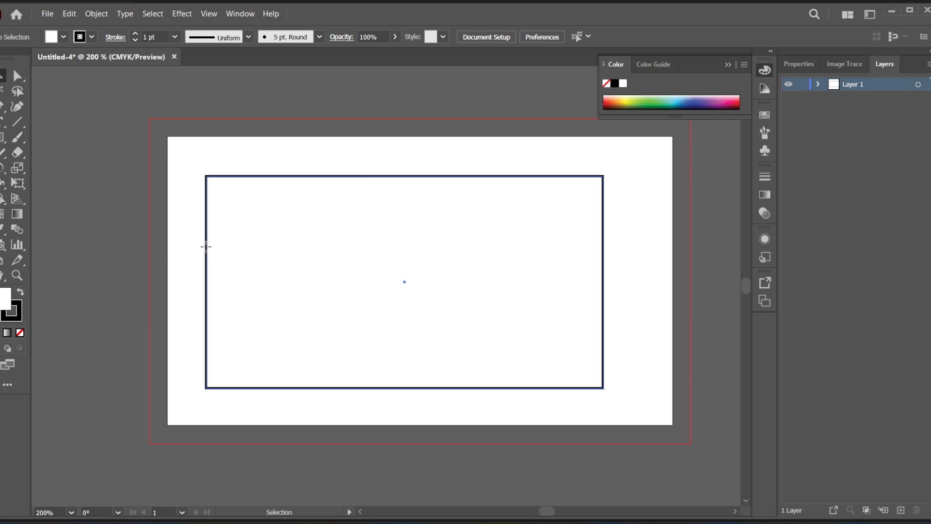
left_click(205, 247)
left_click(173, 156)
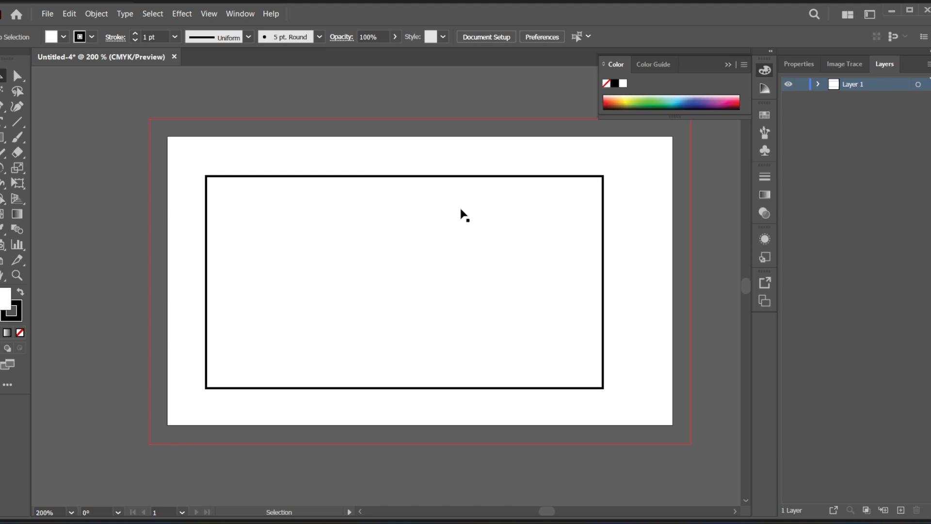
Resize the rectangle to 3.5-0.25 in (3.25 in) wide and 2-0.25 in (1.75 in) high.
left_click(471, 182)
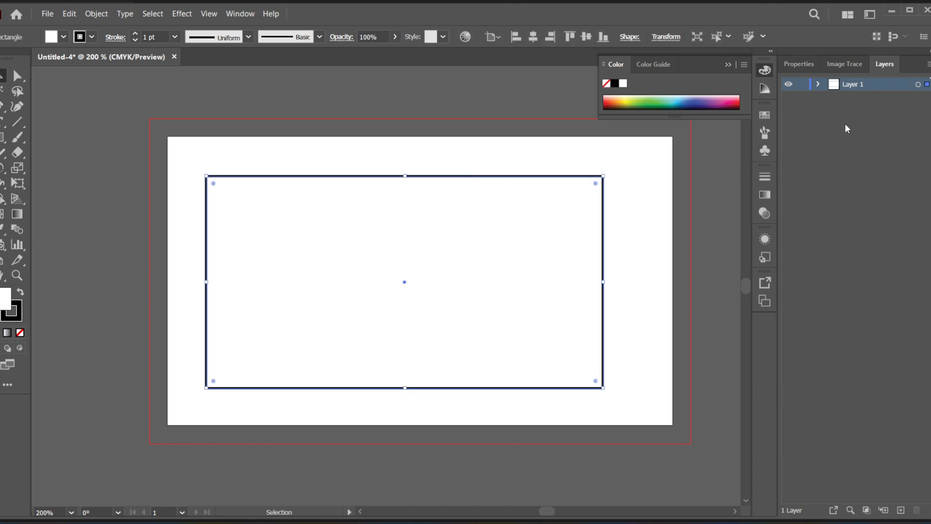
left_click(798, 64)
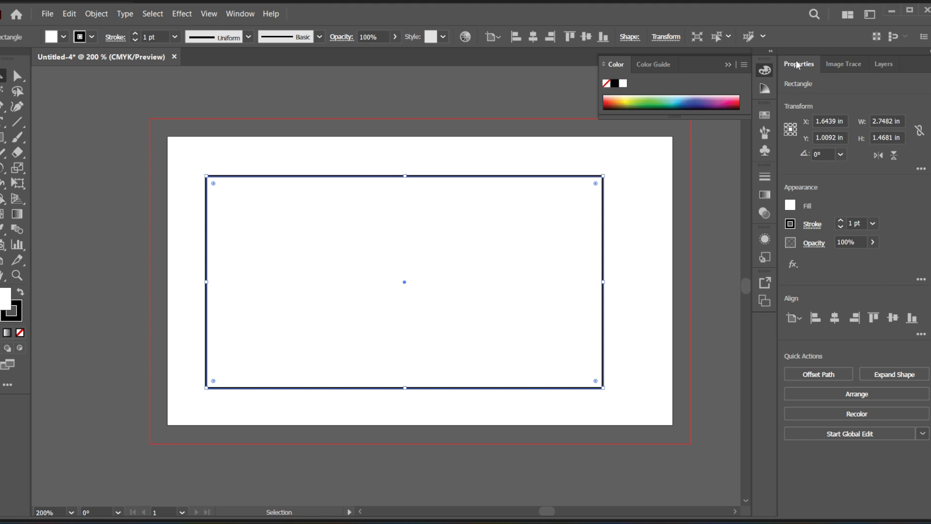
left_click(900, 120)
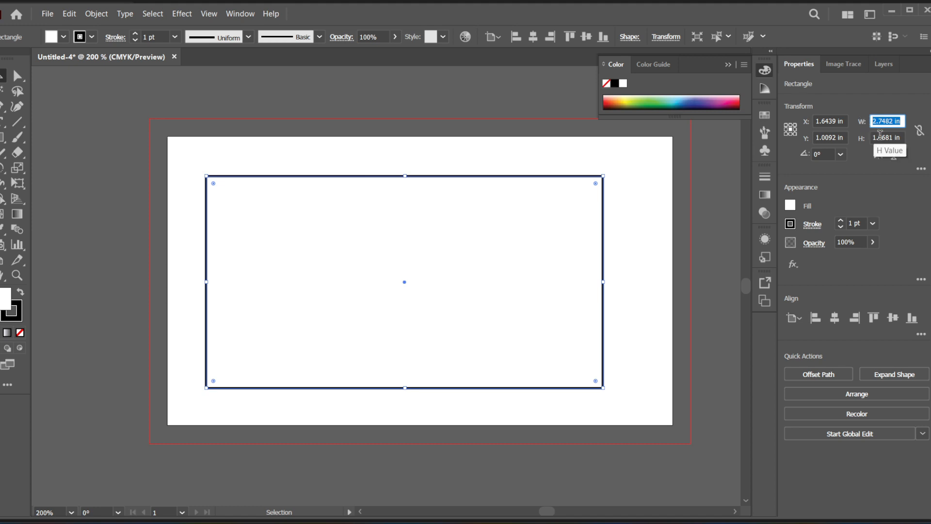
type("3.5")
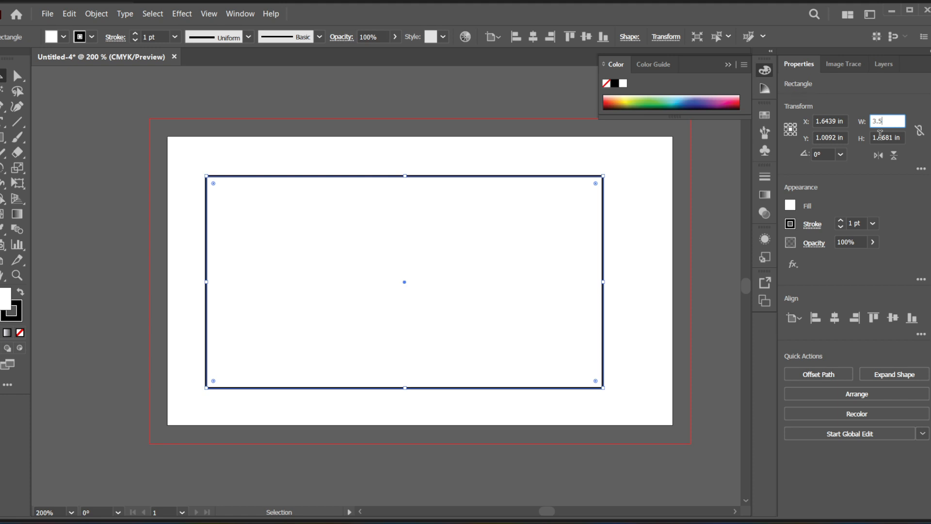
type("-0.25")
left_click(880, 137)
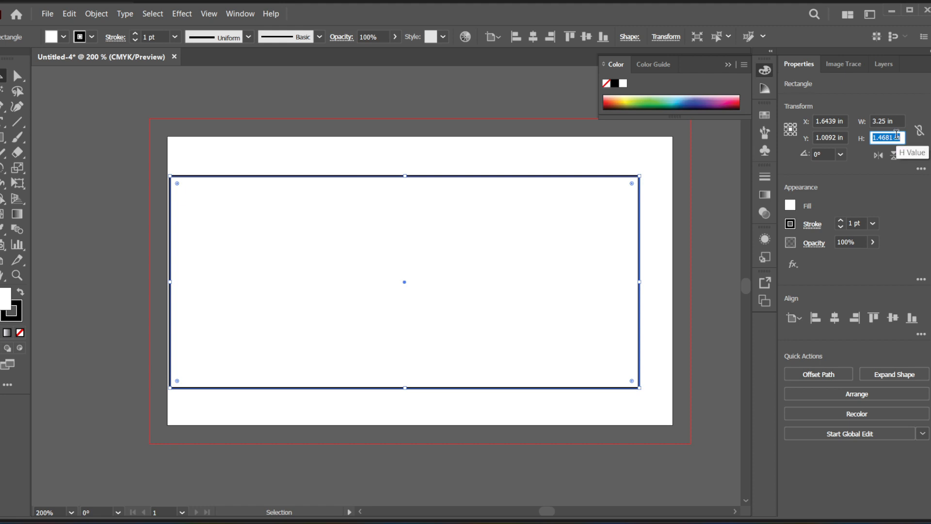
type("2-0.25")
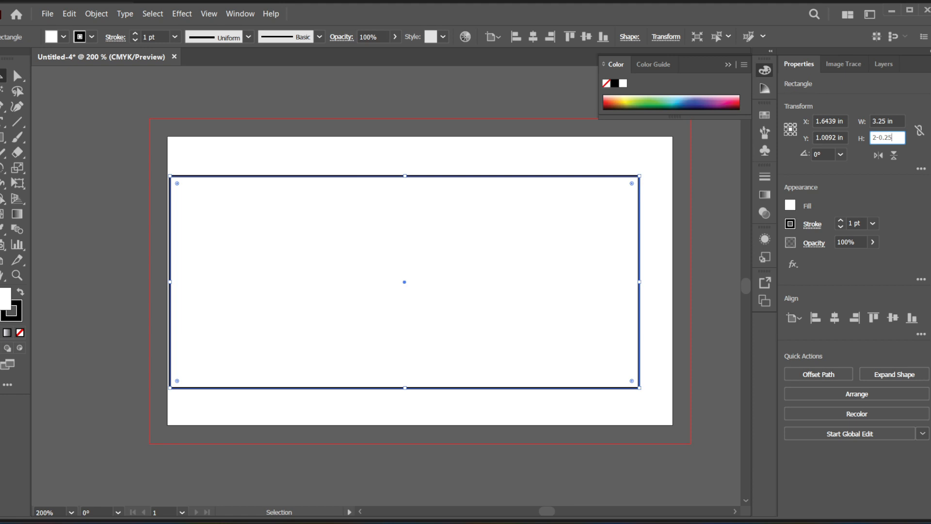
key("Return")
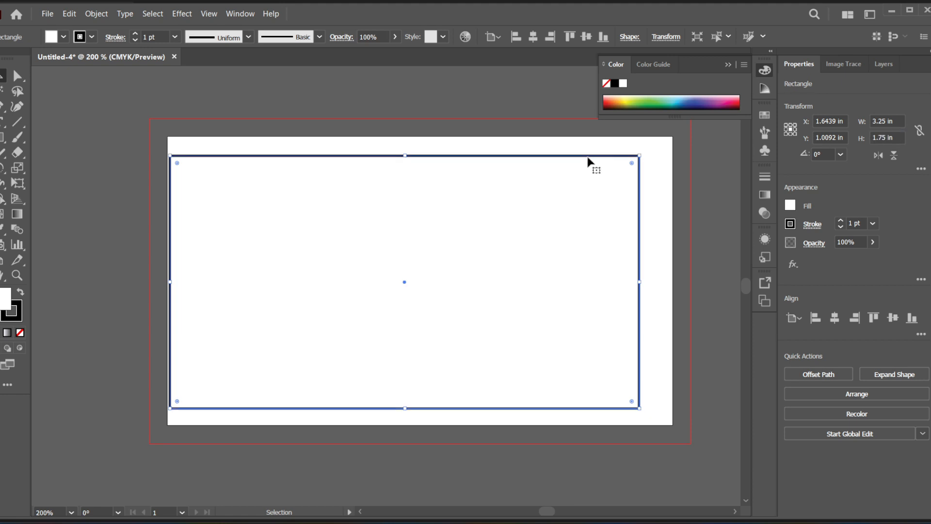
Move the rectangle by eye toward the middle of the artboard.
left_click_drag(588, 155, 603, 160)
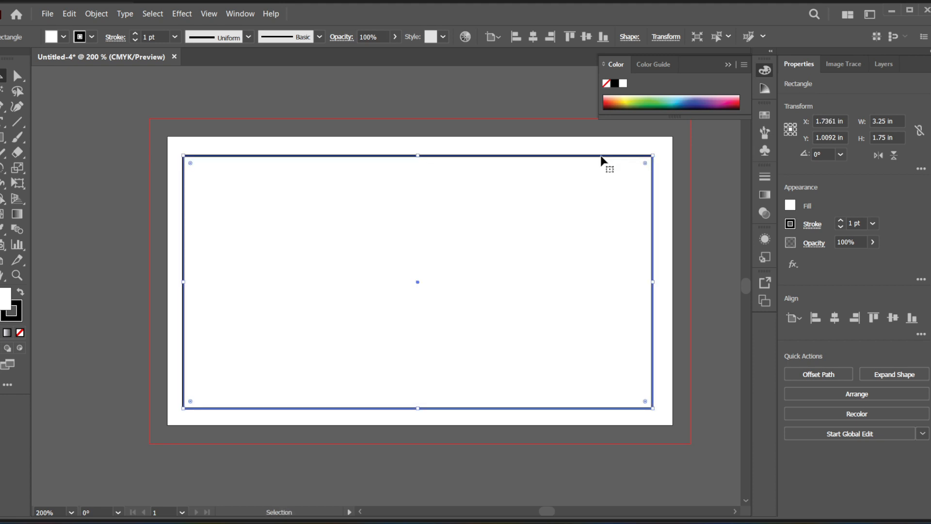
double_click(601, 161)
left_click(715, 171)
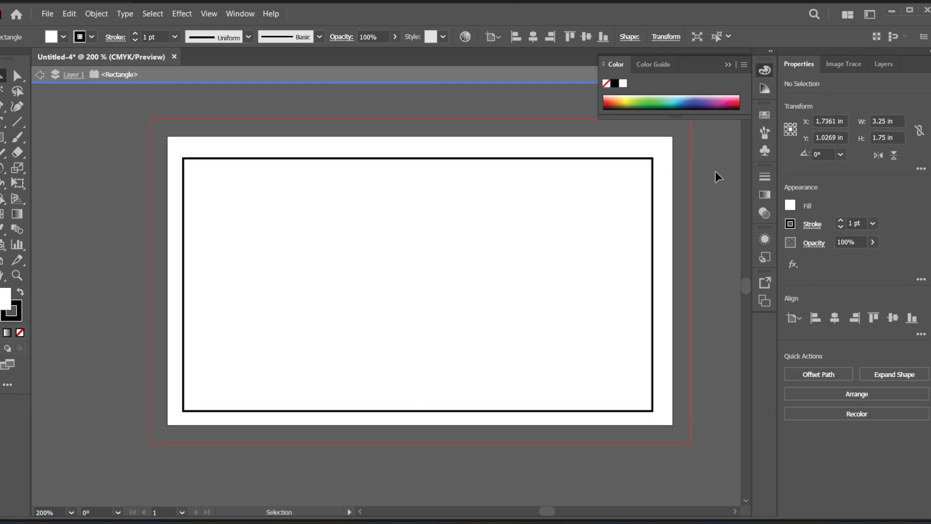
double_click(707, 172)
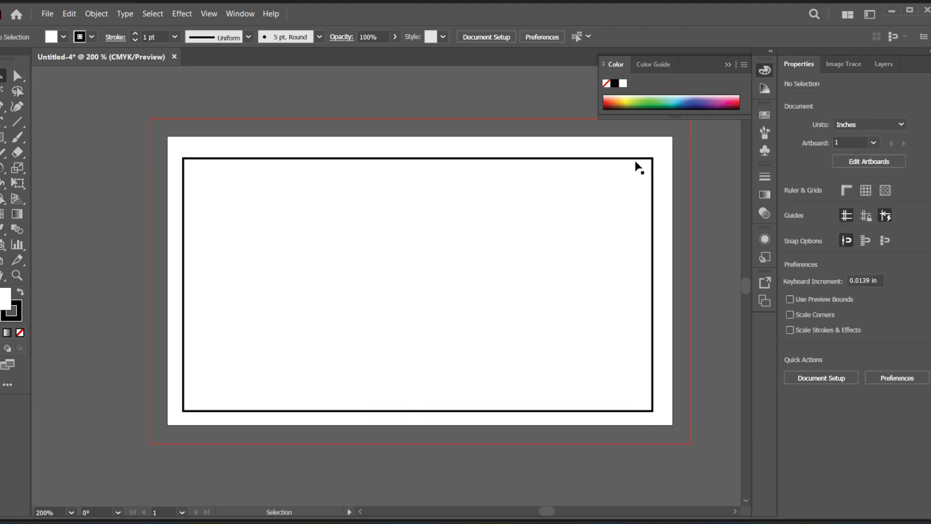
Align the rectangle to the artboard's horizontal and vertical centre.
left_click(640, 163)
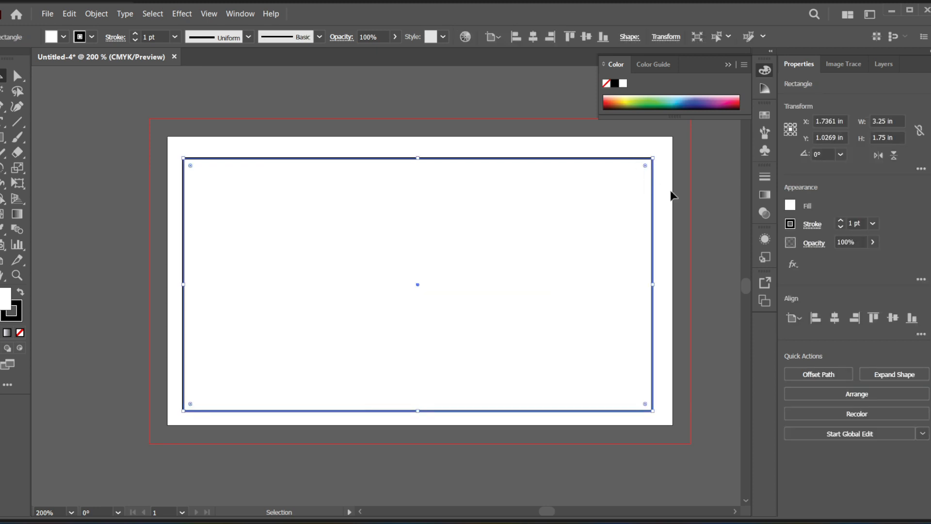
left_click(835, 318)
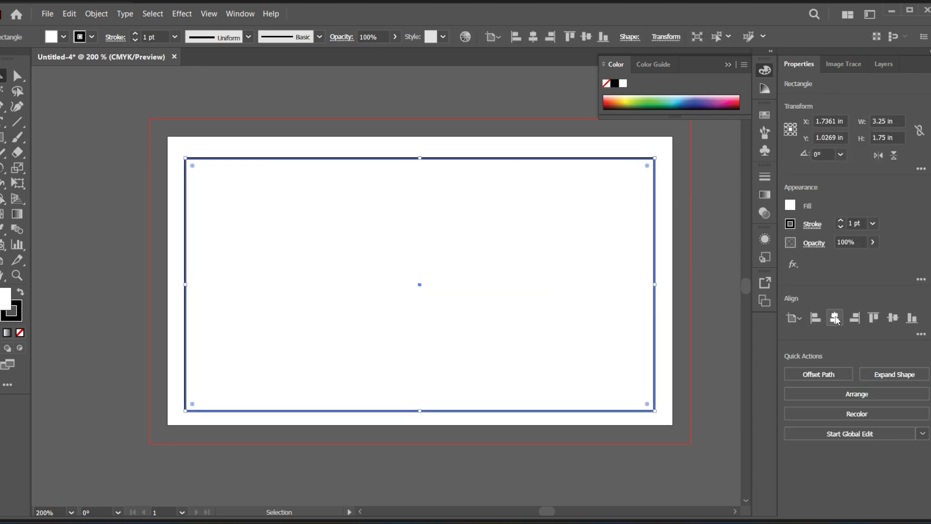
left_click(892, 318)
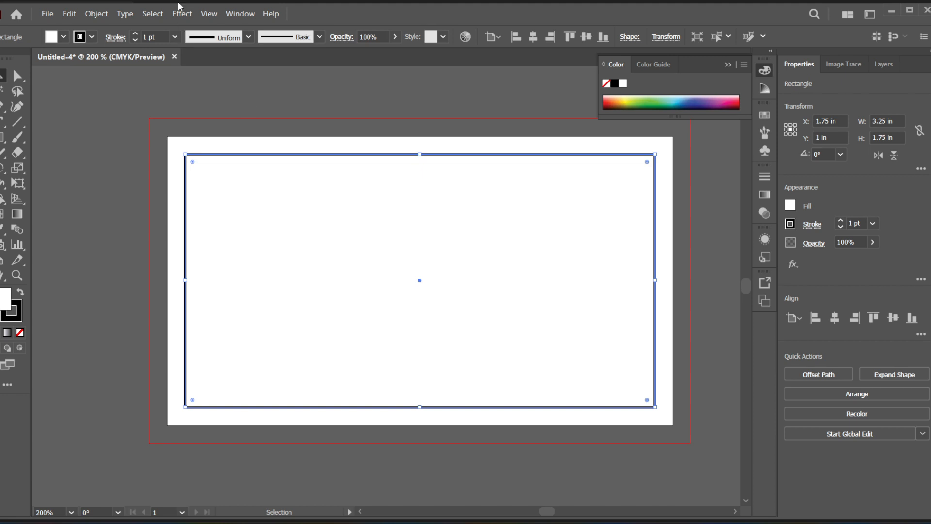
Convert the centred rectangle into guides marking the safe margin.
left_click(208, 15)
mouse_move(285, 519)
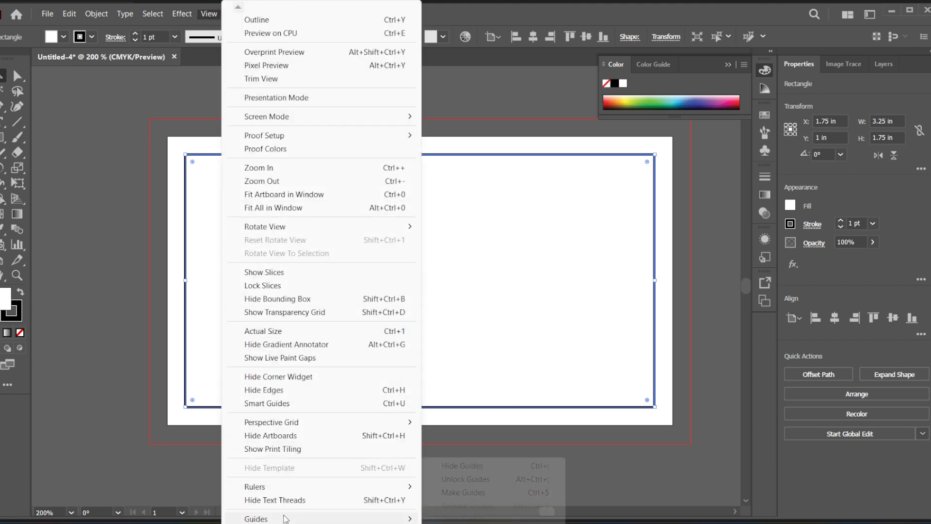
left_click(488, 493)
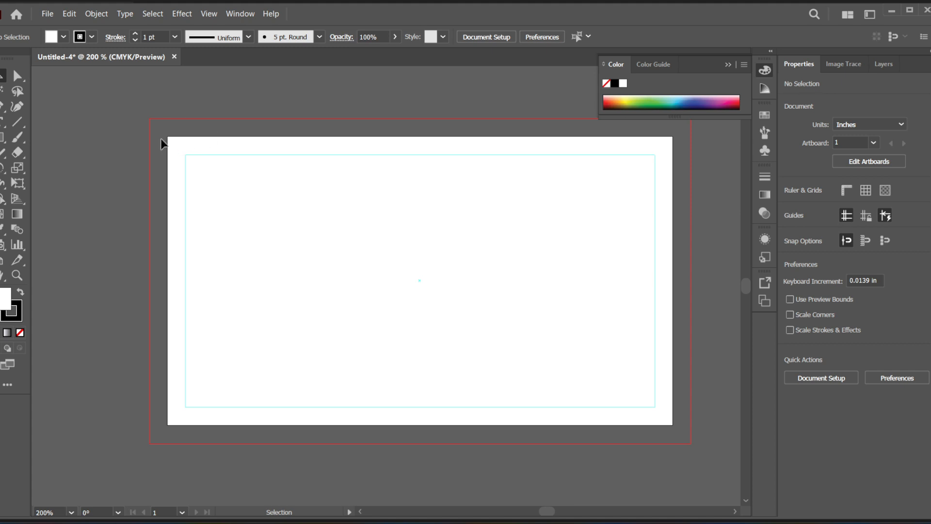
Draw a rectangle about 3.76 x 2.26 in across the artboard out to the bleed edges and fill it with medium blue.
left_click(3, 139)
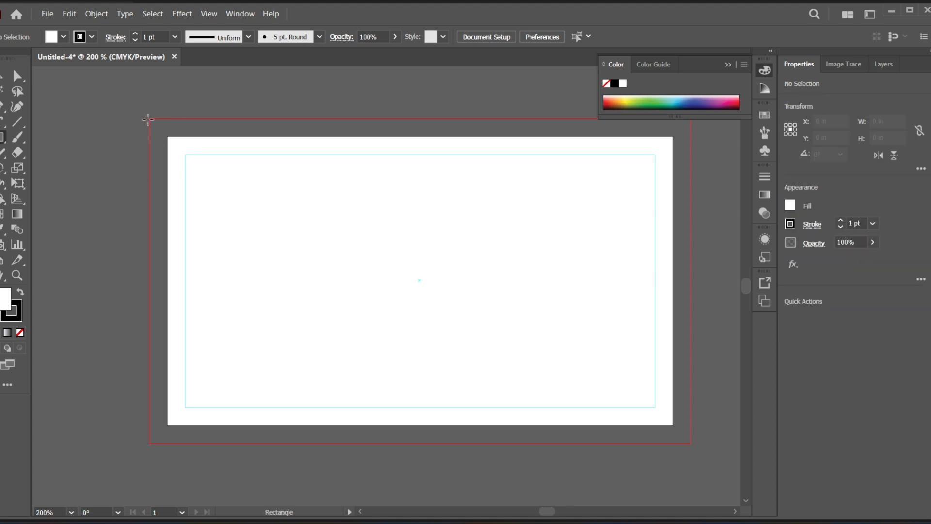
left_click_drag(150, 119, 692, 444)
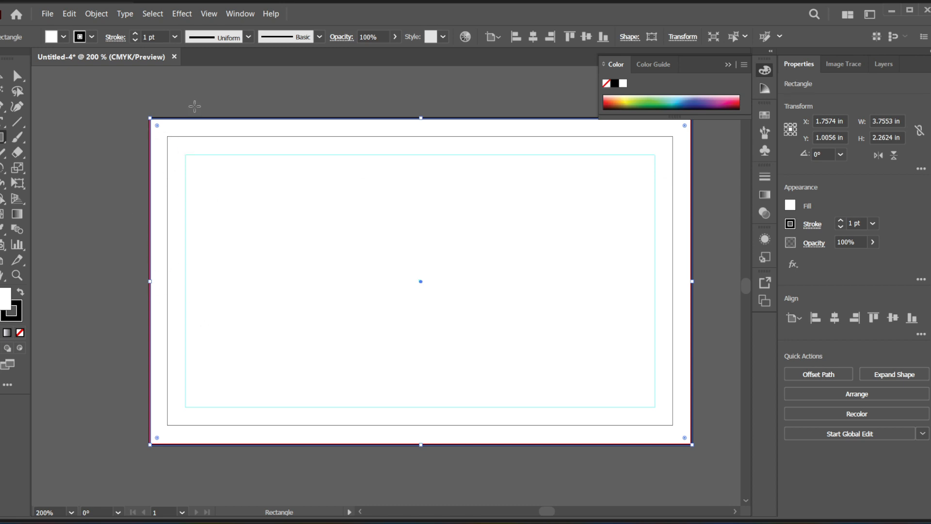
key("v")
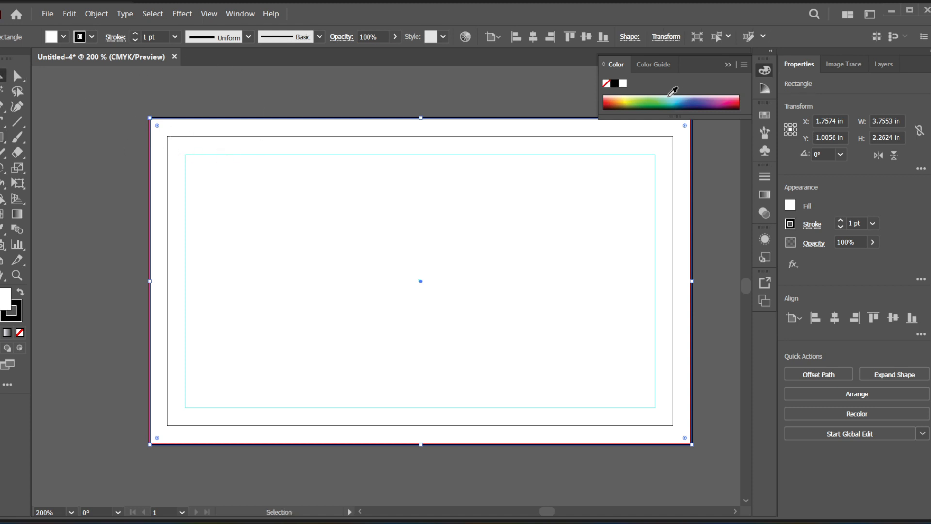
left_click(690, 102)
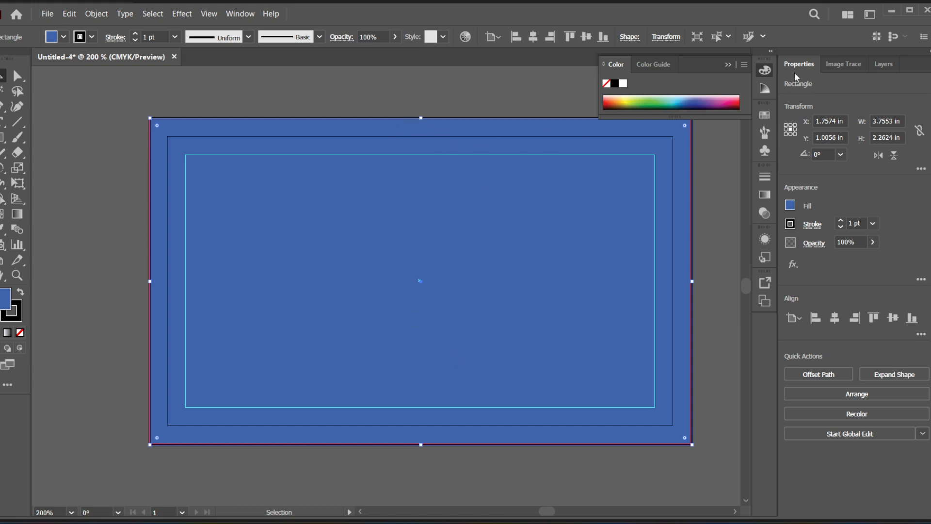
Check the colour modes offered for the Color panel and keep it on CMYK.
left_click(744, 64)
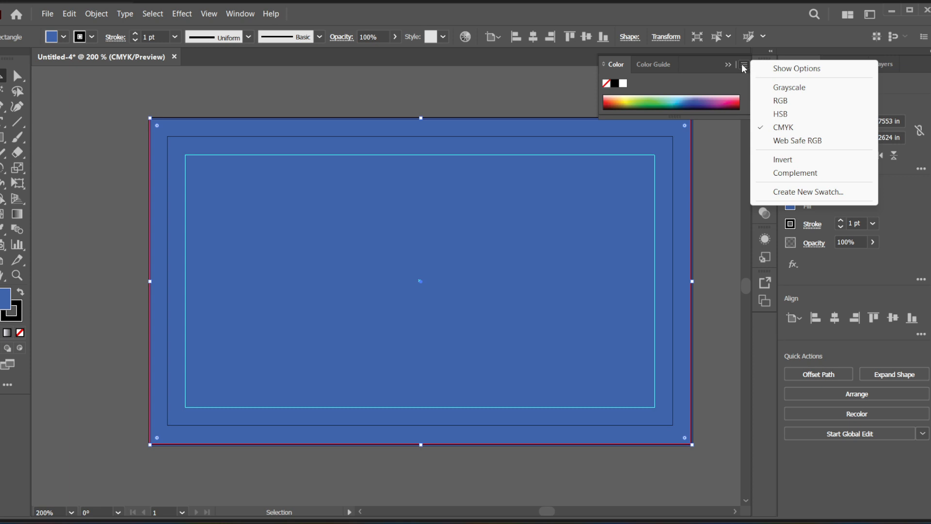
left_click(742, 64)
left_click(767, 69)
left_click(767, 71)
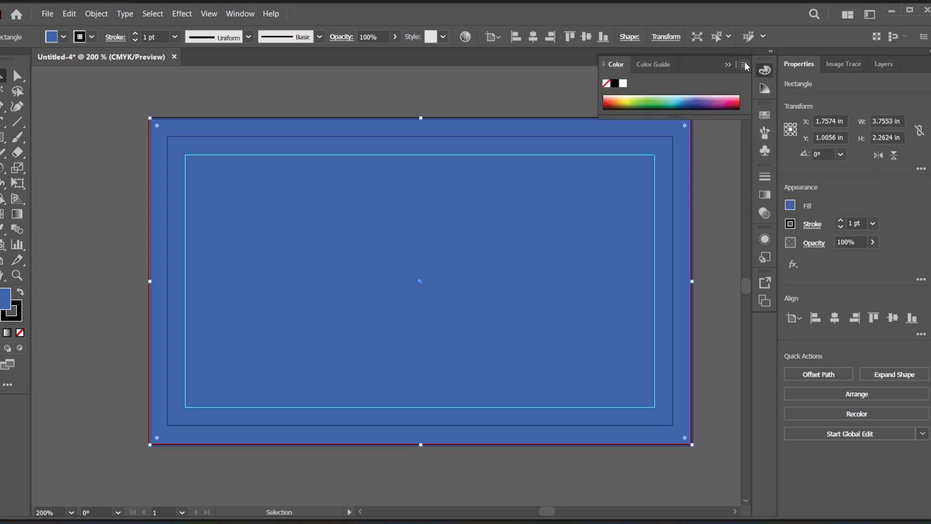
left_click(744, 64)
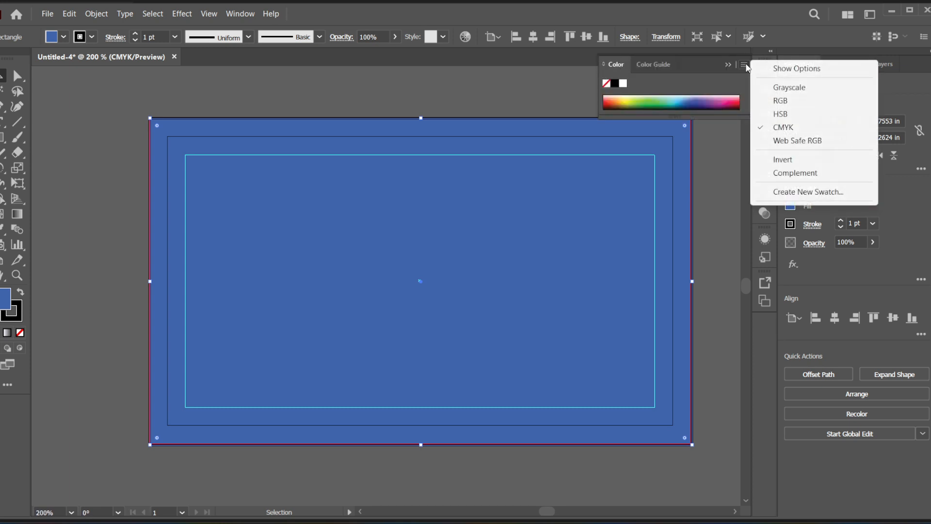
left_click(778, 130)
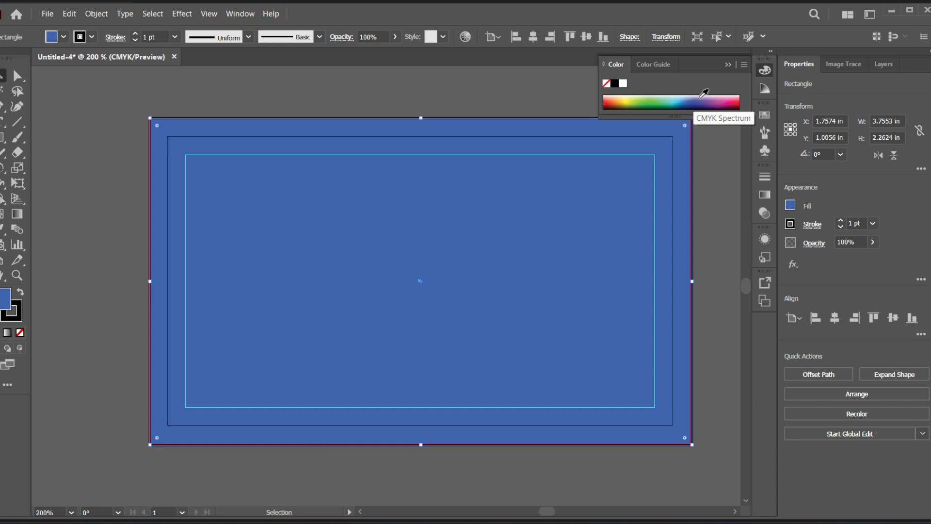
Look over the available swatches and the rectangle's fill values in the Color Picker.
left_click(765, 116)
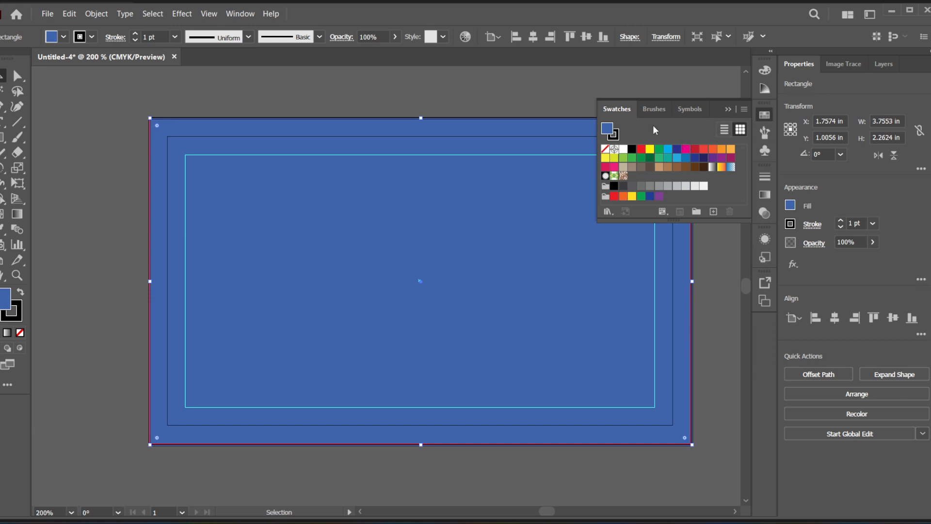
left_click(765, 115)
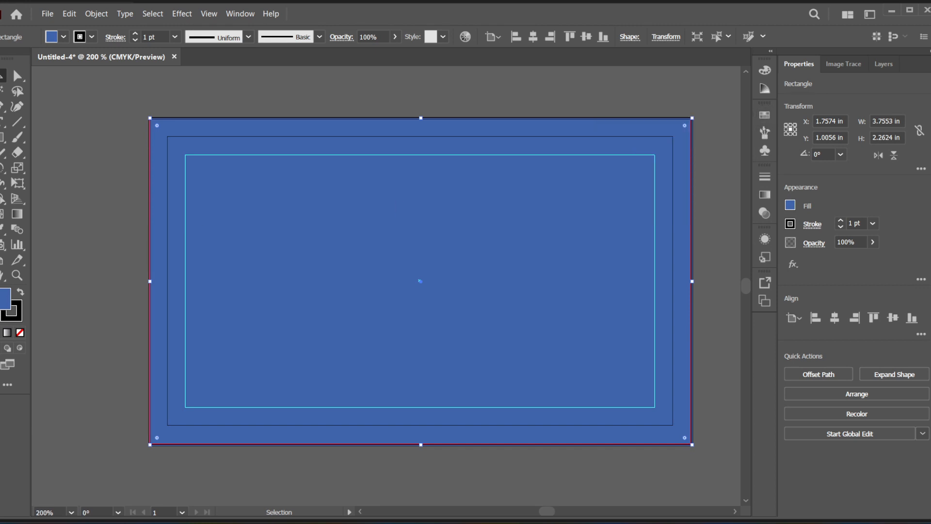
double_click(3, 297)
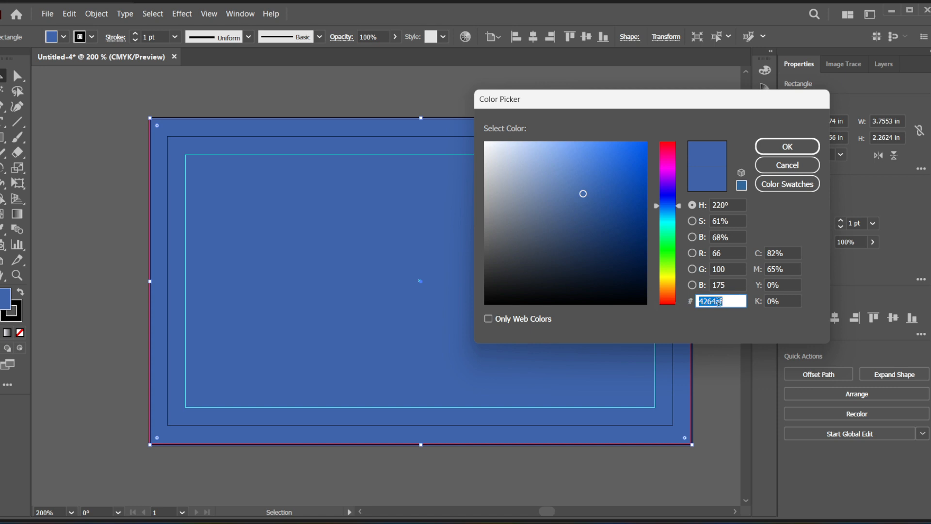
left_click(787, 148)
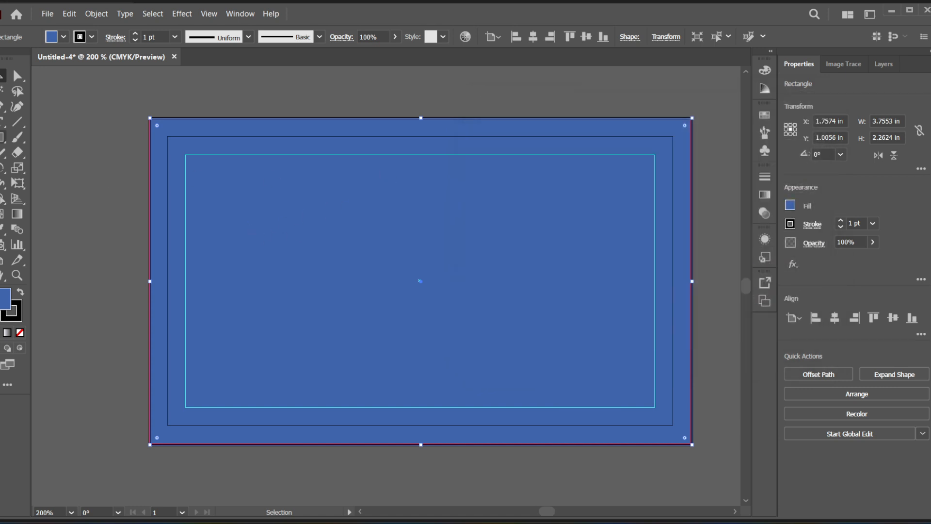
Draw a circle about 1.68 in across over the card's lower-left corner, extending past the bleed edges.
left_click(2, 140)
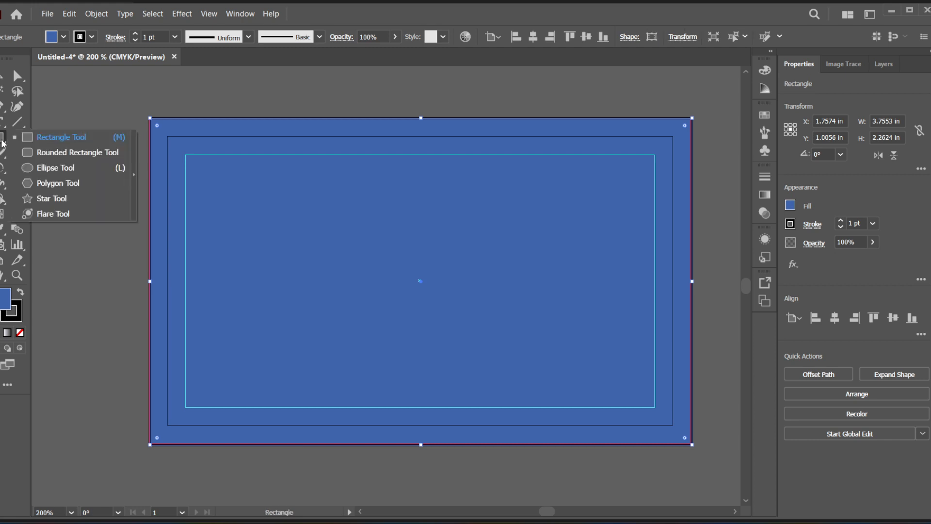
left_click(53, 170)
mouse_move(130, 255)
left_mouse_down()
mouse_move(264, 357)
mouse_move(373, 497)
left_mouse_up()
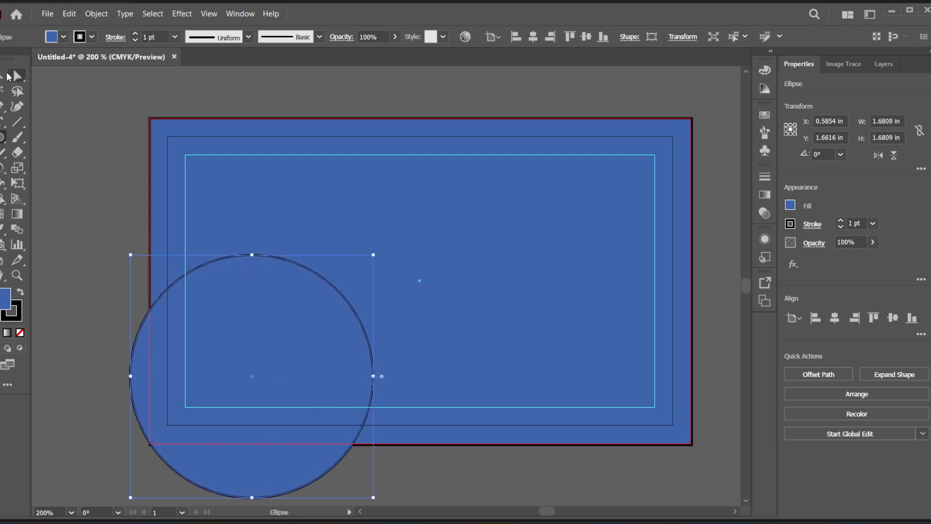
left_click(7, 76)
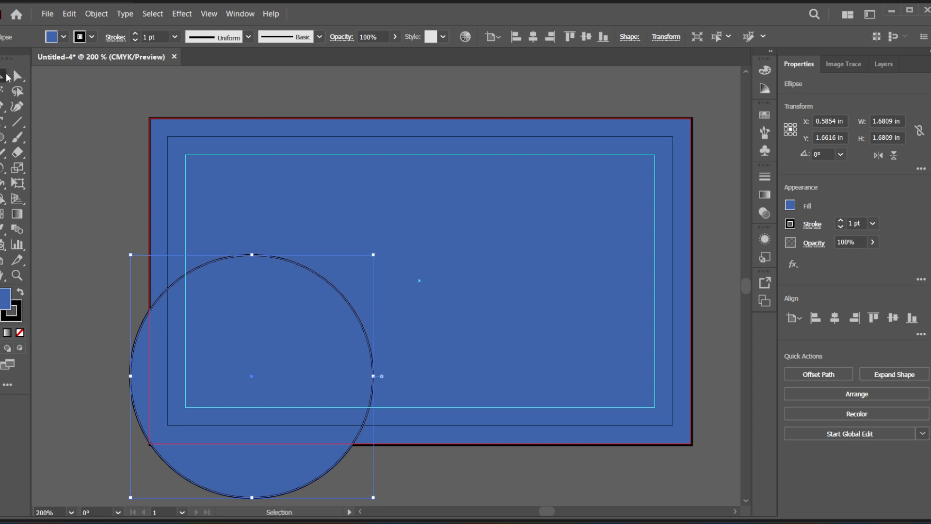
Give the circle a light-blue cyan stroke and deselect it.
left_click(79, 37)
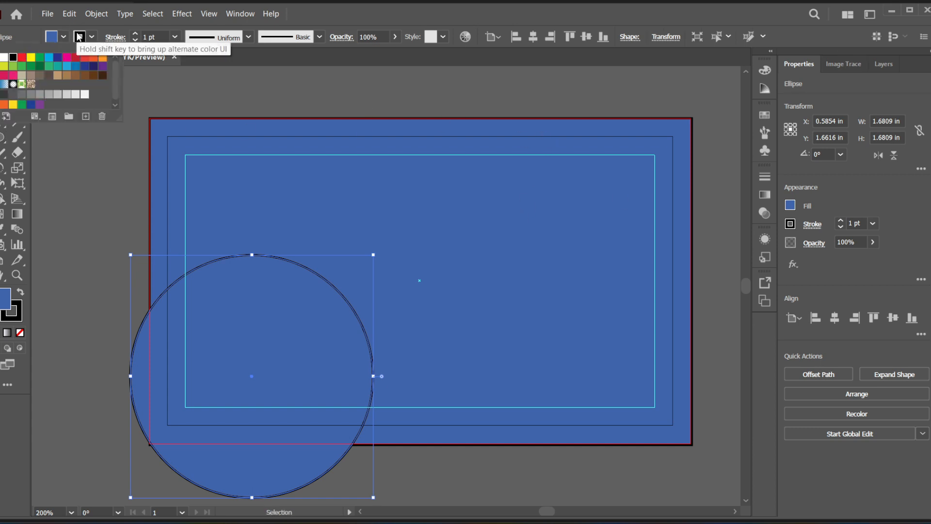
left_click(48, 58)
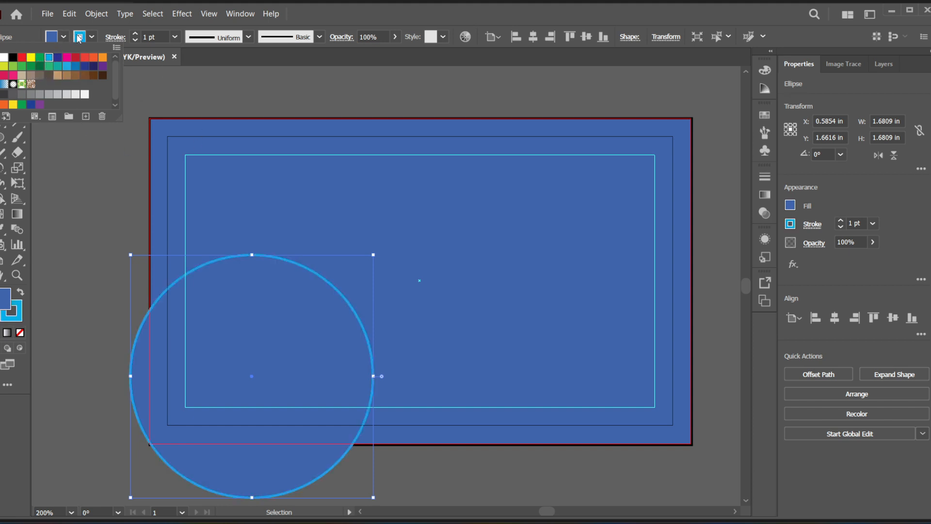
left_click(106, 170)
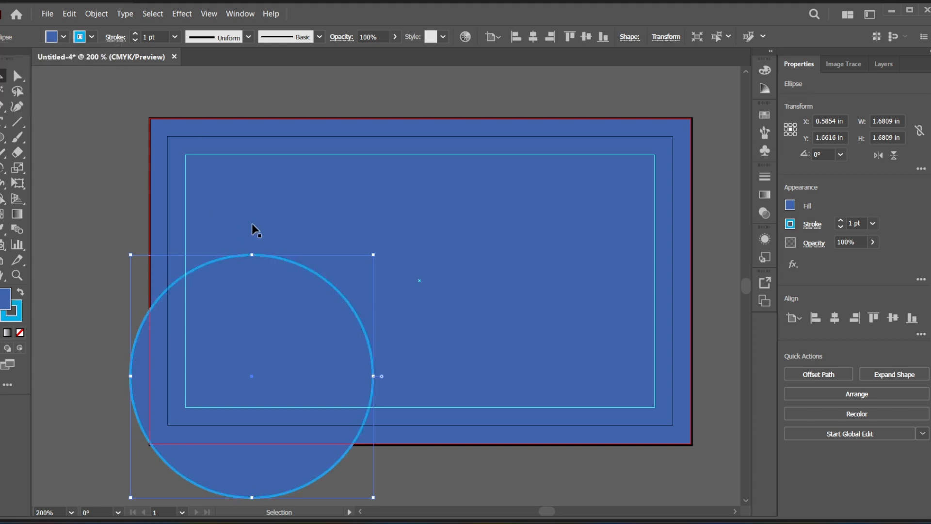
left_click(266, 124)
left_click(77, 188)
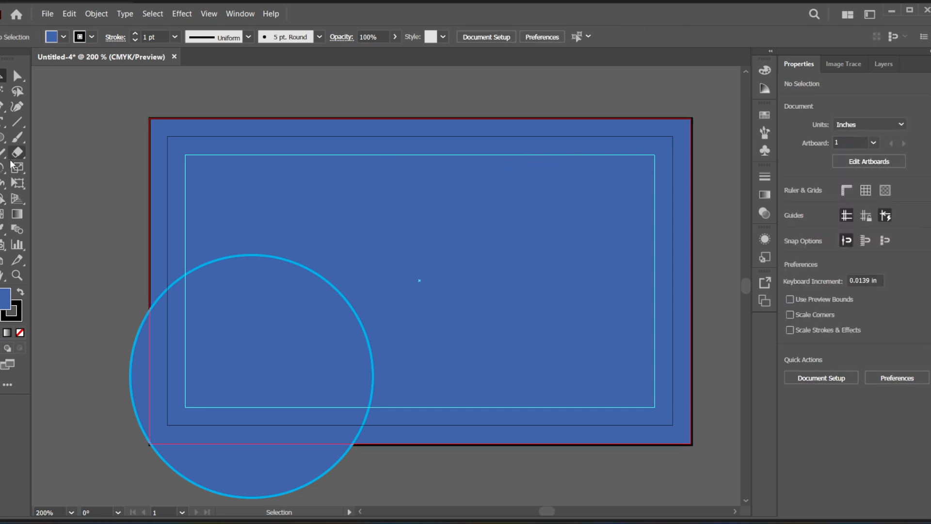
Add the point text "CONBAN COMPANY" in the upper half of the card.
left_click(3, 126)
left_click(420, 208)
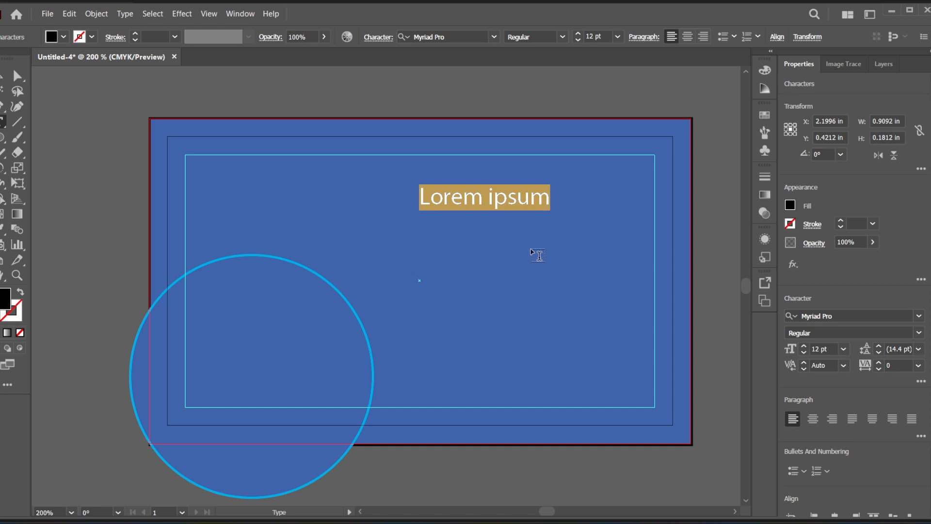
type("CO")
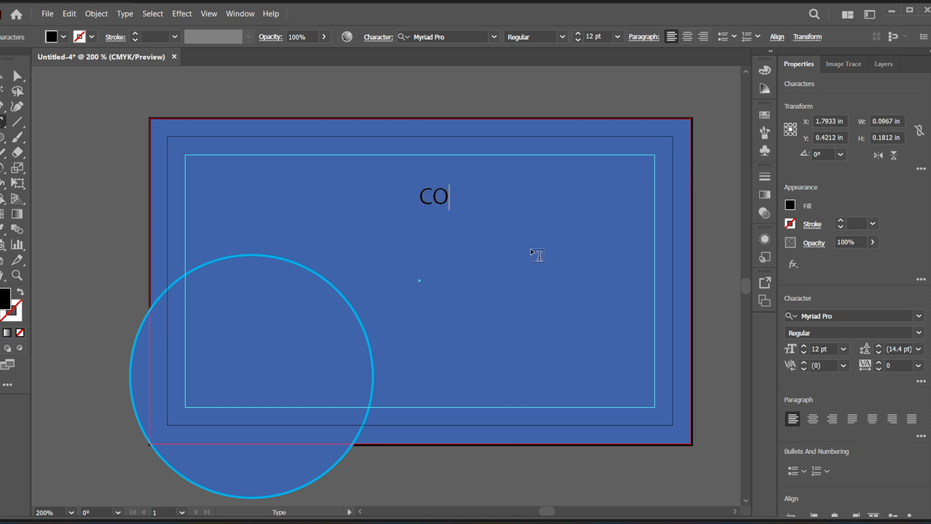
type("NBAN COP")
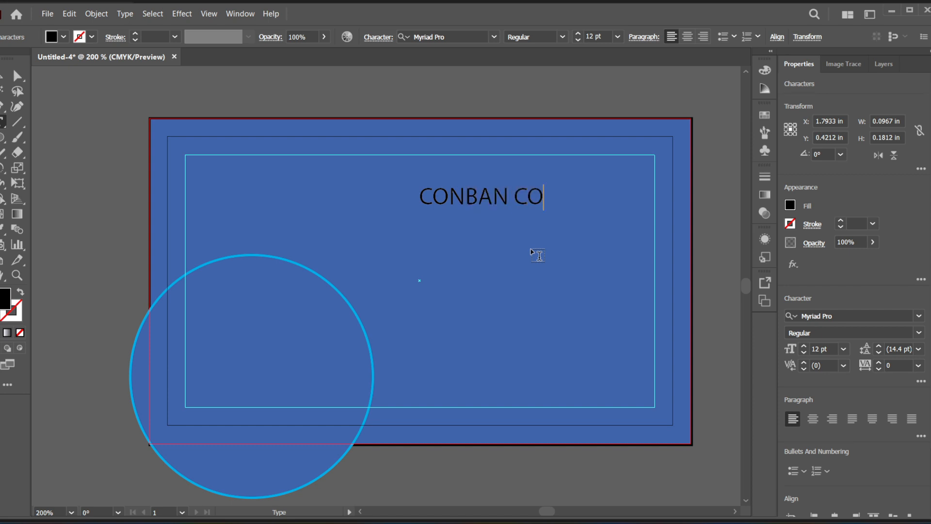
key("BackSpace")
type("MPANY")
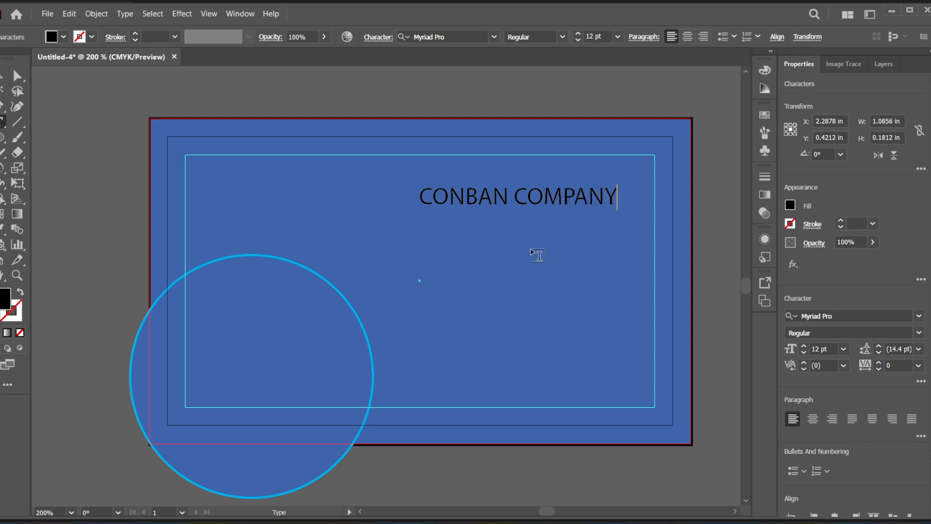
key("Escape")
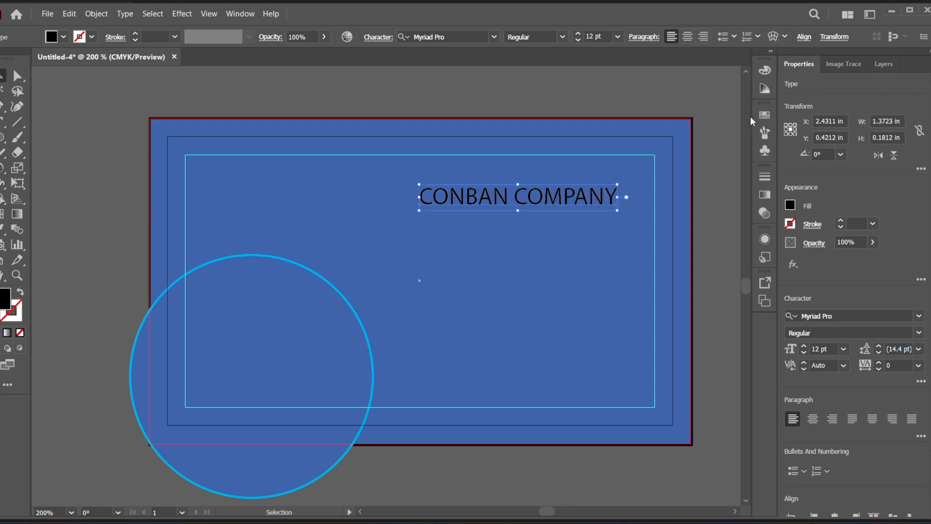
Fill the company name text with white and move it into the upper-right corner, just inside the safe-margin guide.
left_click(766, 113)
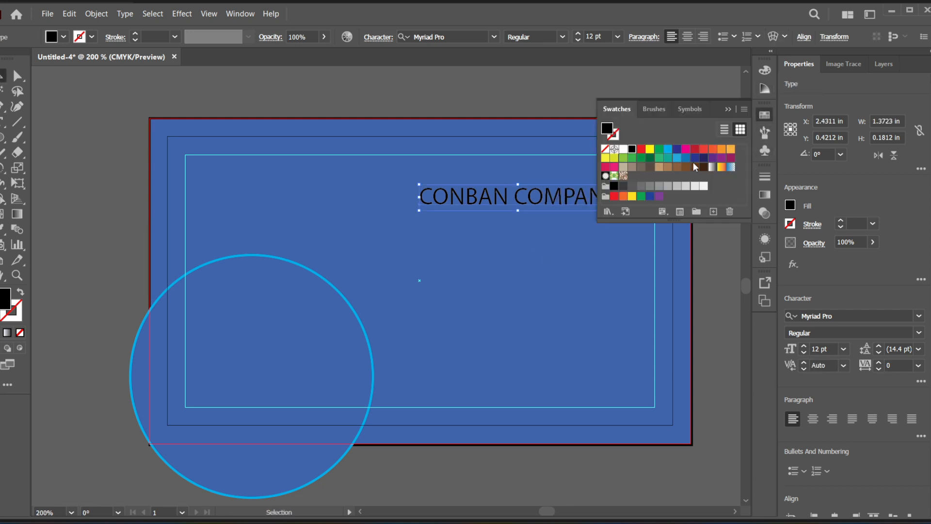
left_click(623, 149)
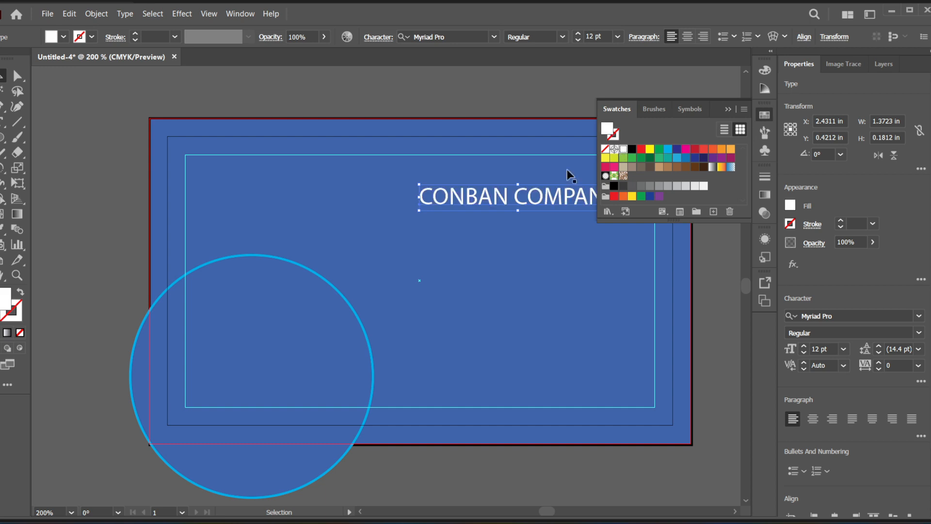
left_click(728, 108)
left_click_drag(556, 199, 582, 173)
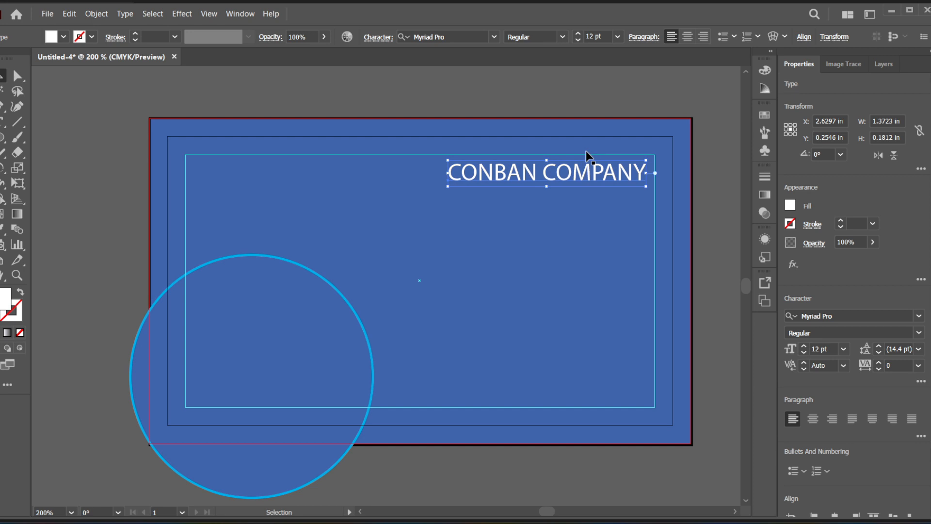